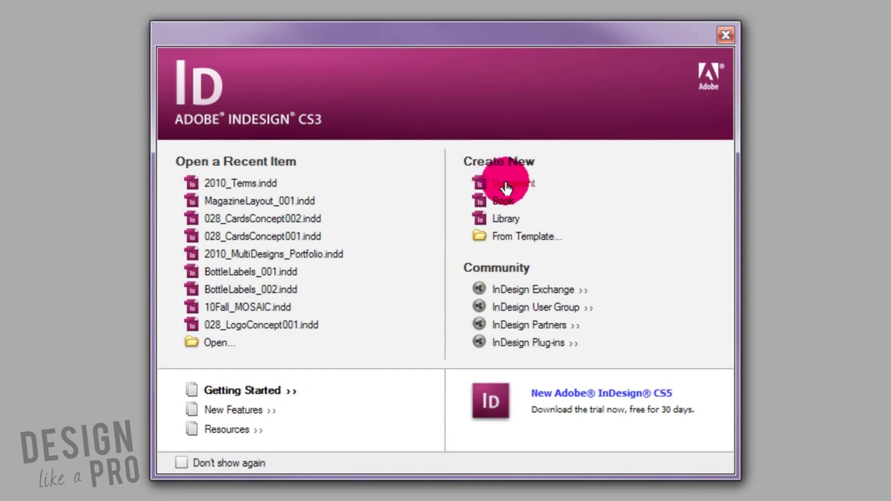
- Start a new document with A3 page size in landscape orientation (16.5354 × 11.6929 in)
left_click(506, 186)
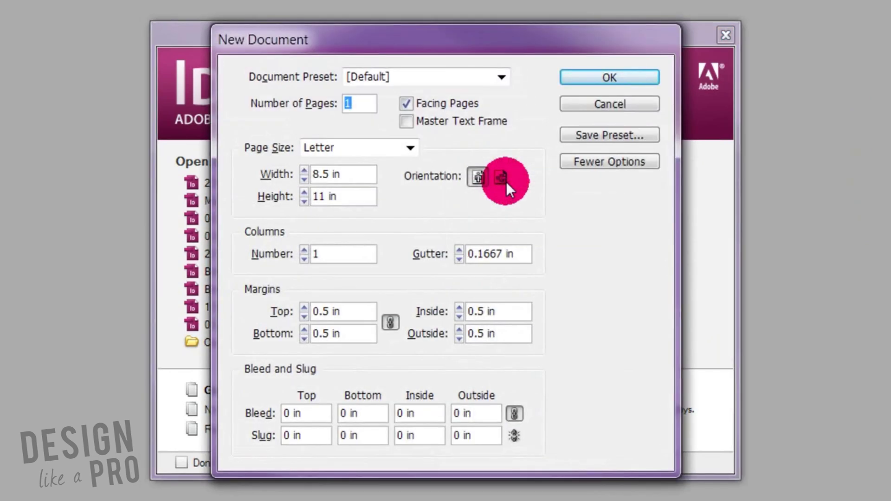
left_click(410, 147)
left_click(380, 279)
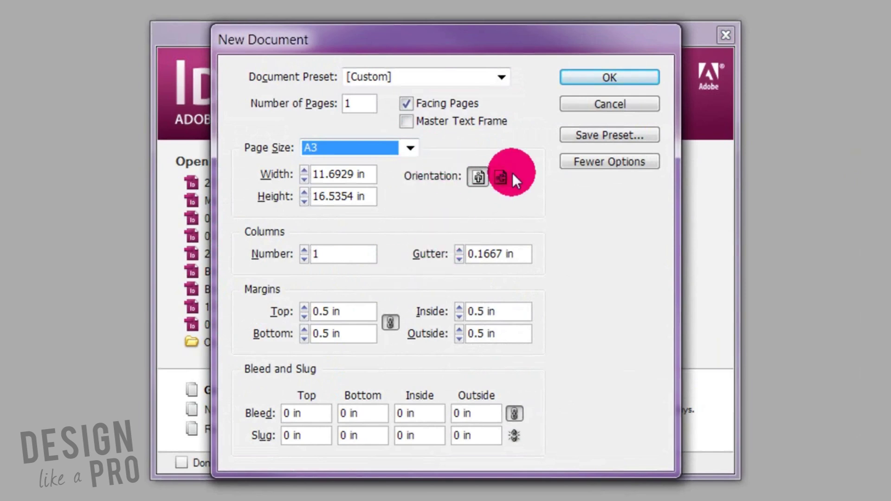
left_click(500, 177)
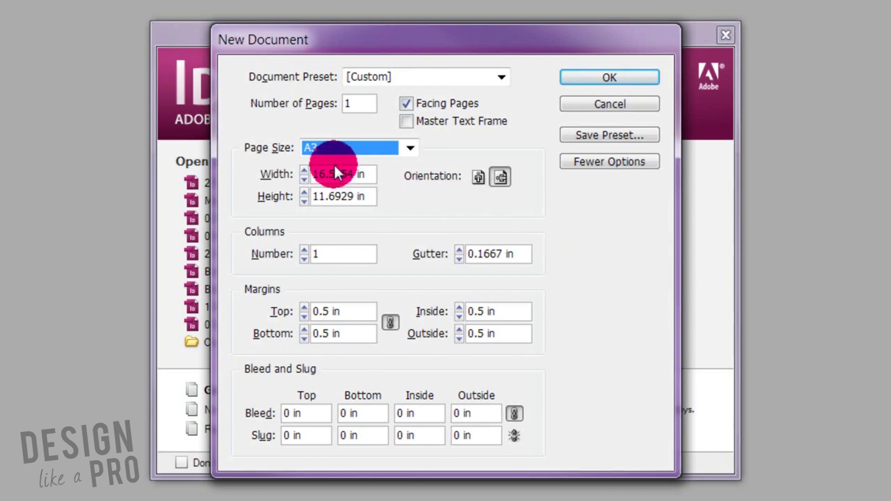
- Set the document to 2 columns with a 0.125 in bleed on every side
left_click(304, 257)
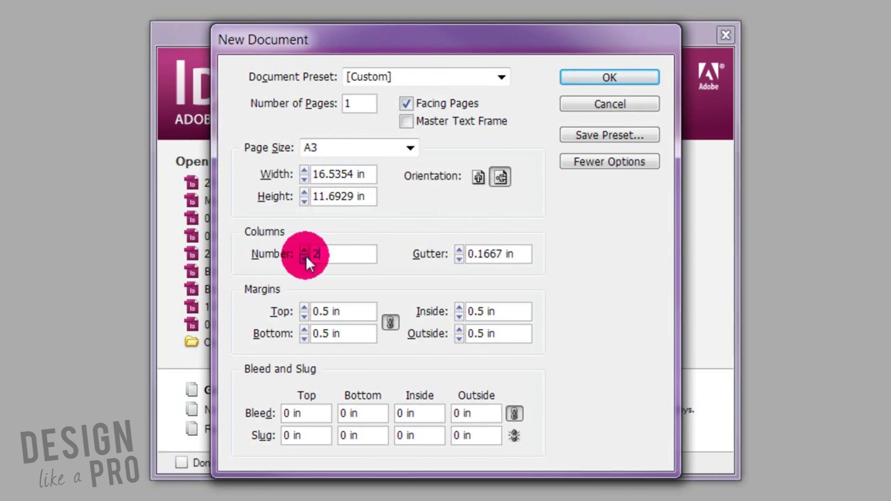
left_click(351, 312)
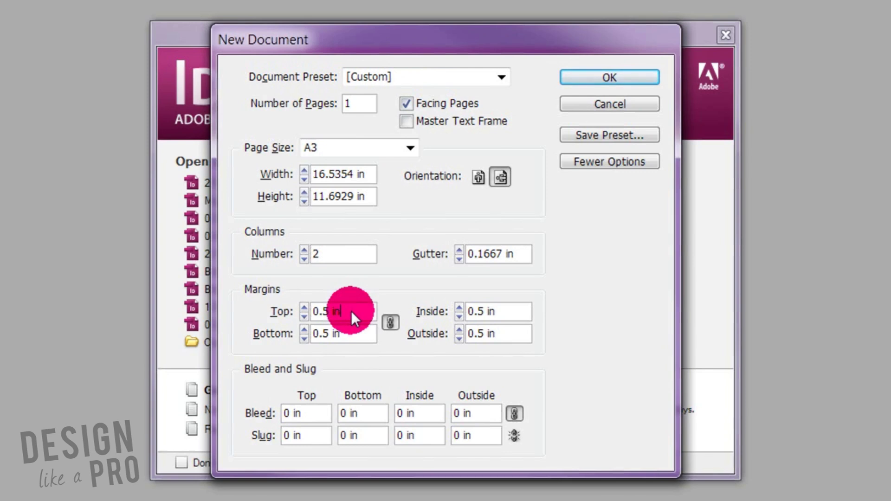
left_click(314, 414)
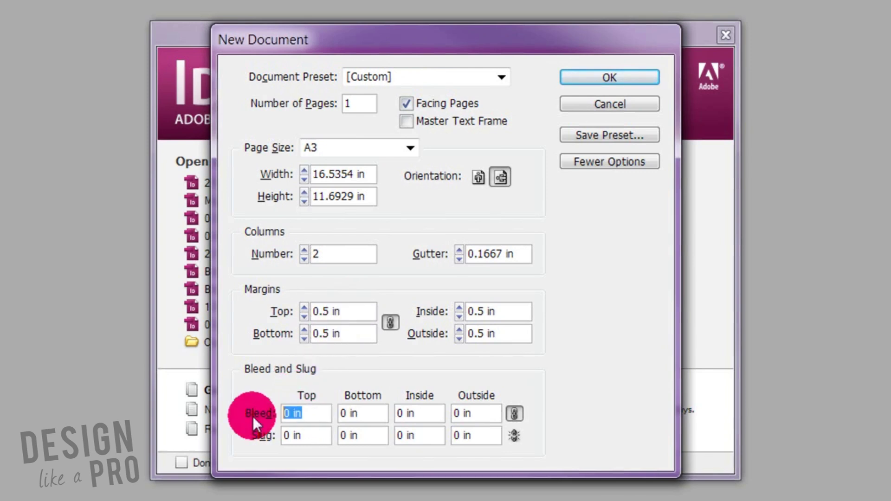
type(".125")
left_click(252, 416)
left_click(377, 416)
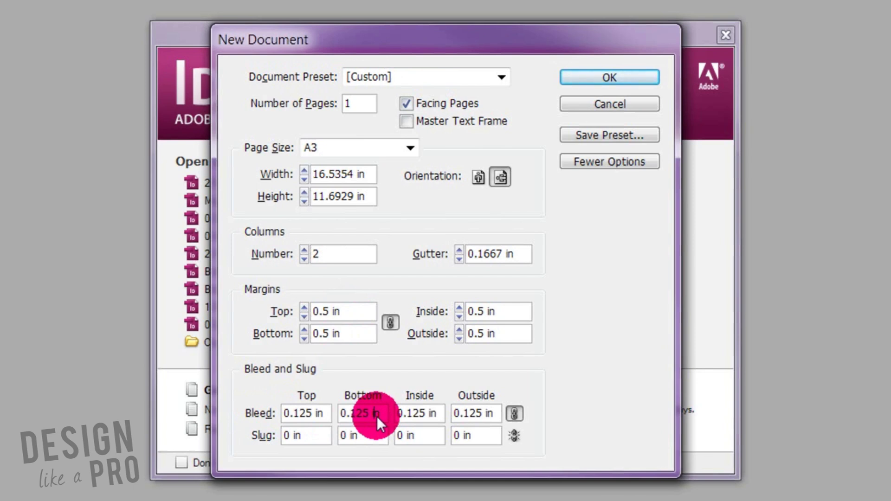
left_click_drag(503, 254, 481, 257)
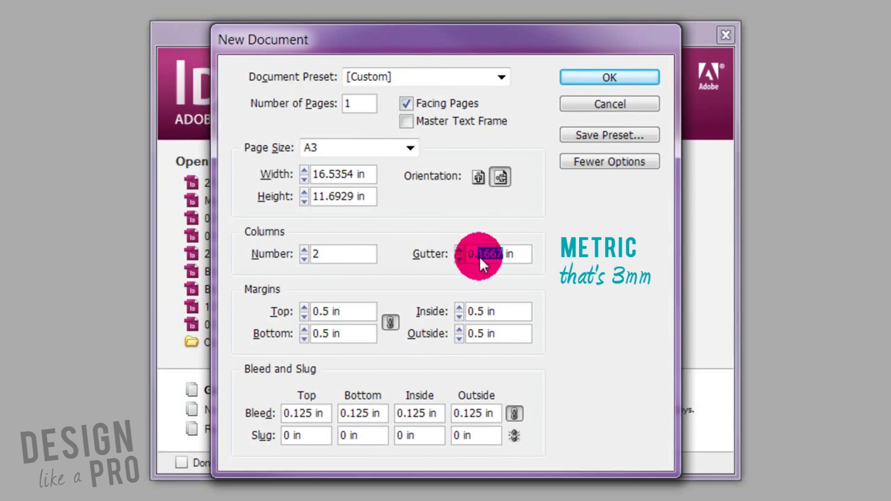
- Set the column gutter to 0.2917 in, correcting the invalid entry, and create the document
type("29")
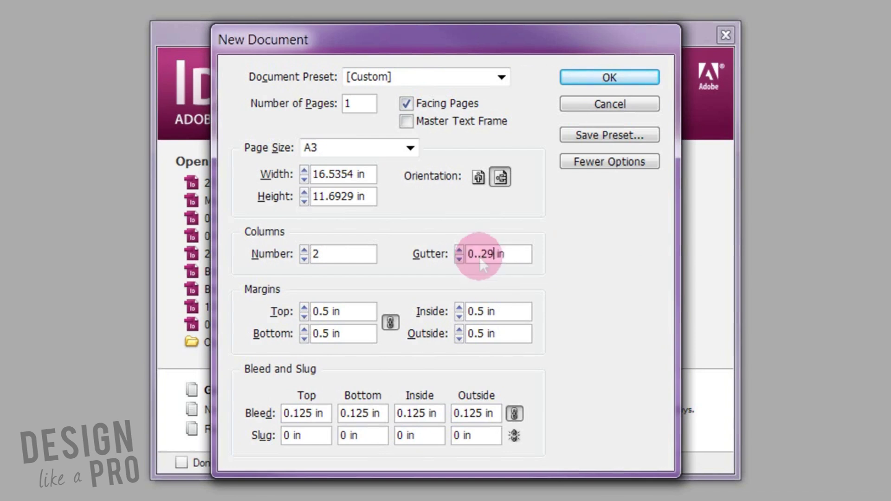
type("17")
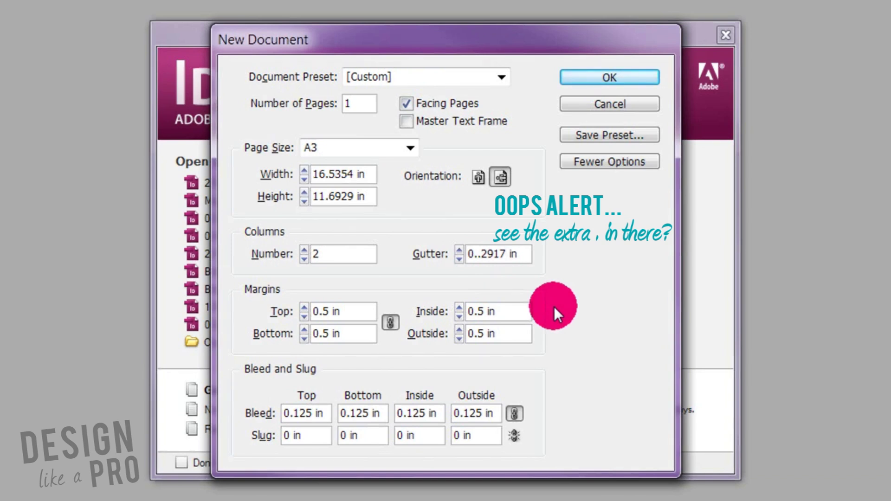
left_click(597, 79)
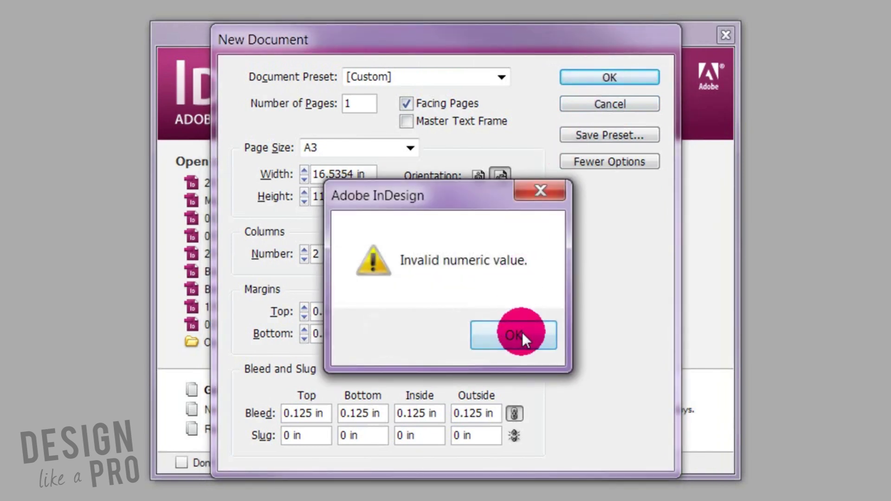
left_click(522, 332)
left_click(511, 257)
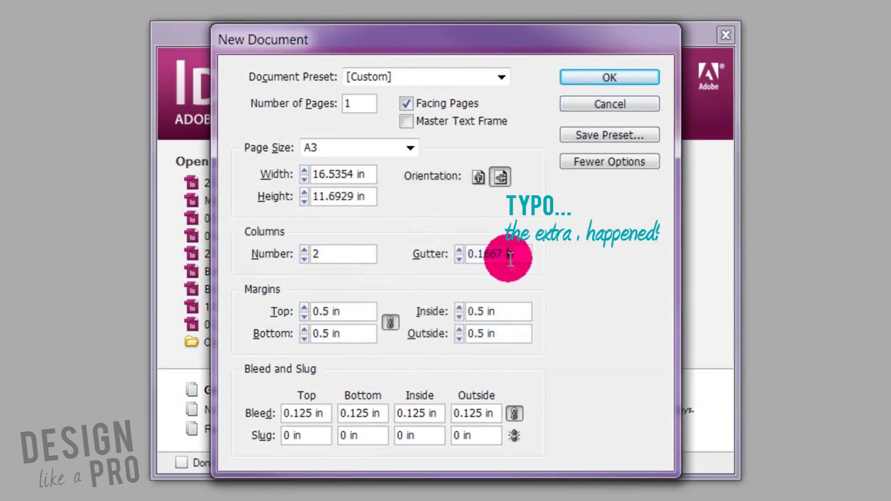
left_click_drag(508, 258, 478, 258)
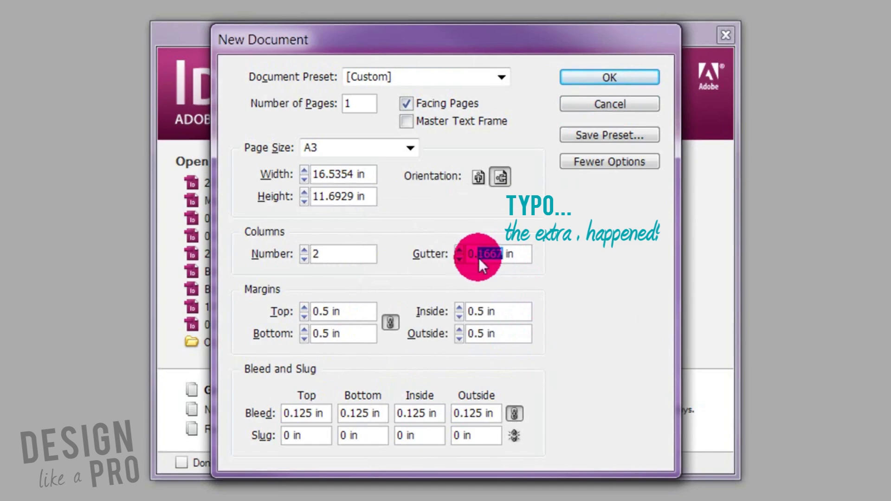
type("29")
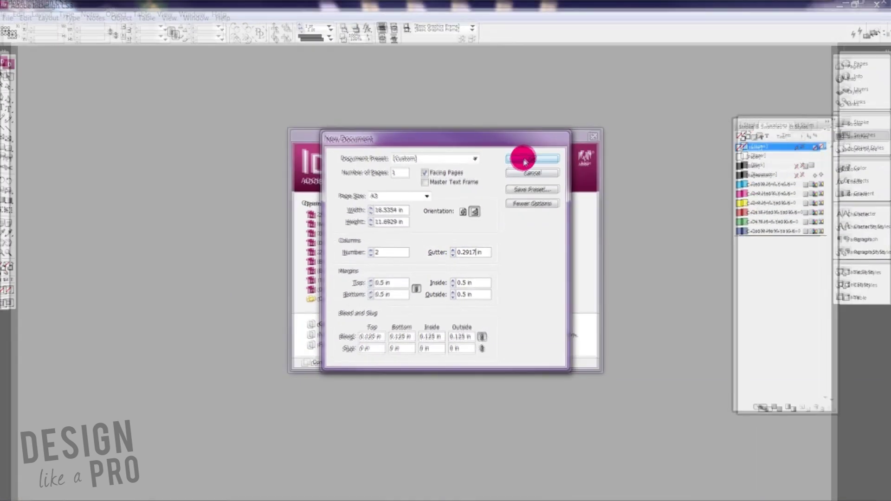
left_click(610, 77)
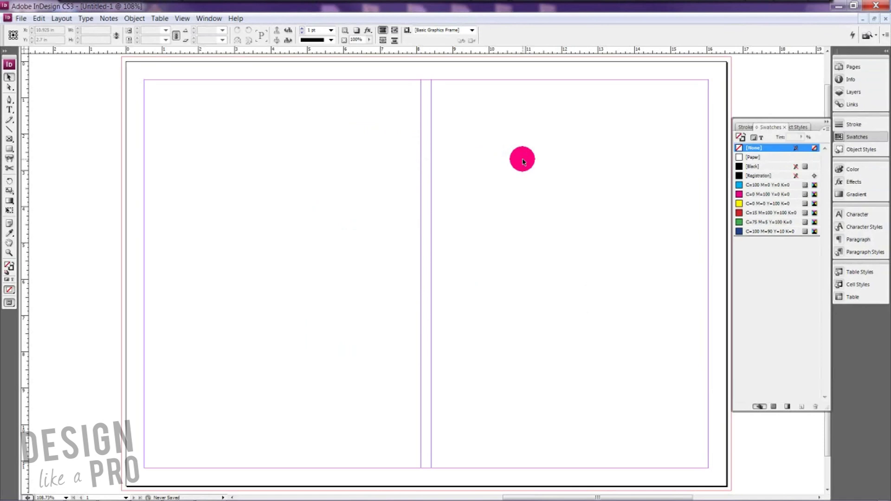
- At 100% view, drag a vertical ruler guide to about 7.8889 in, beside the column gutter
key("ctrl+1")
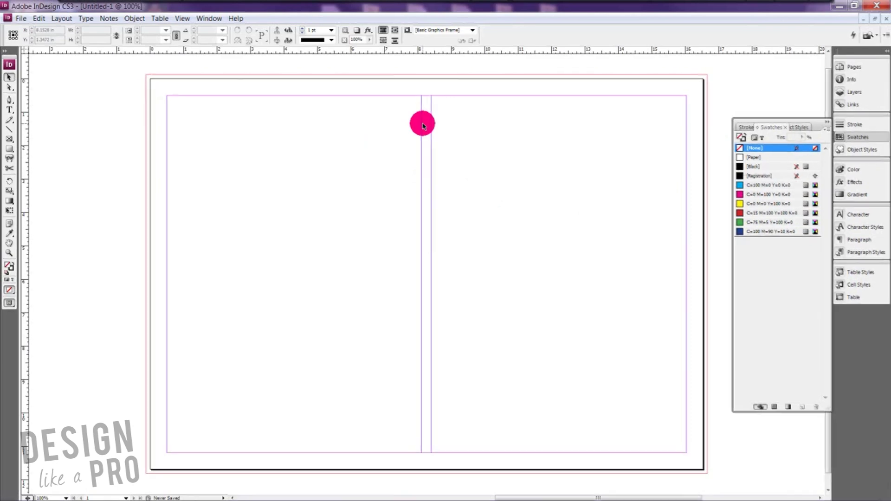
left_click_drag(23, 116, 236, 127)
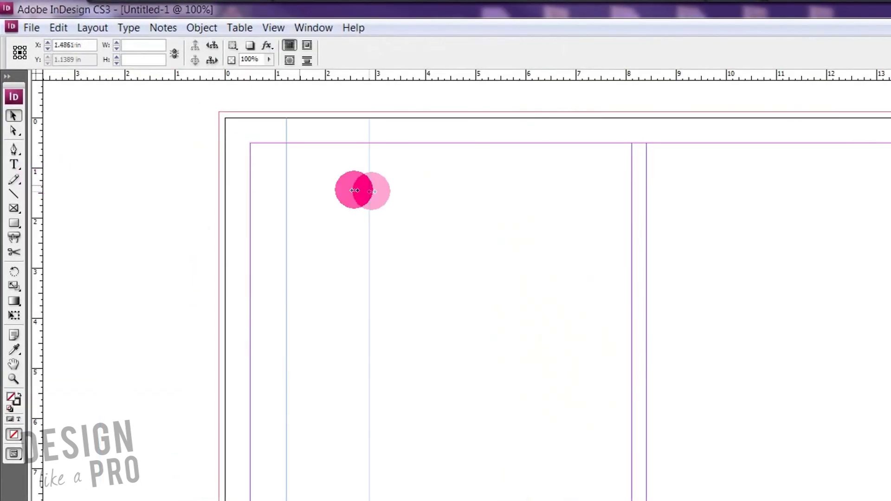
left_click_drag(369, 191, 621, 205)
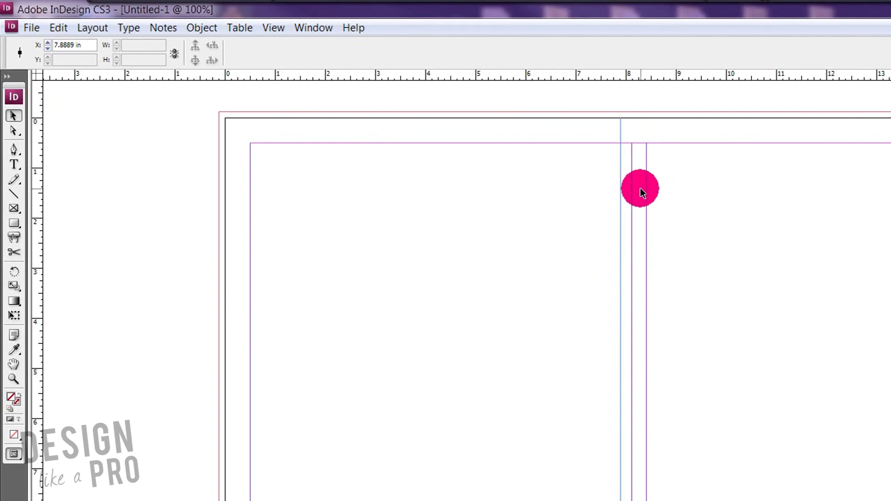
- Set the first guide's X position to exactly 7.875 in
left_click(79, 45)
type("7.875")
key("Return")
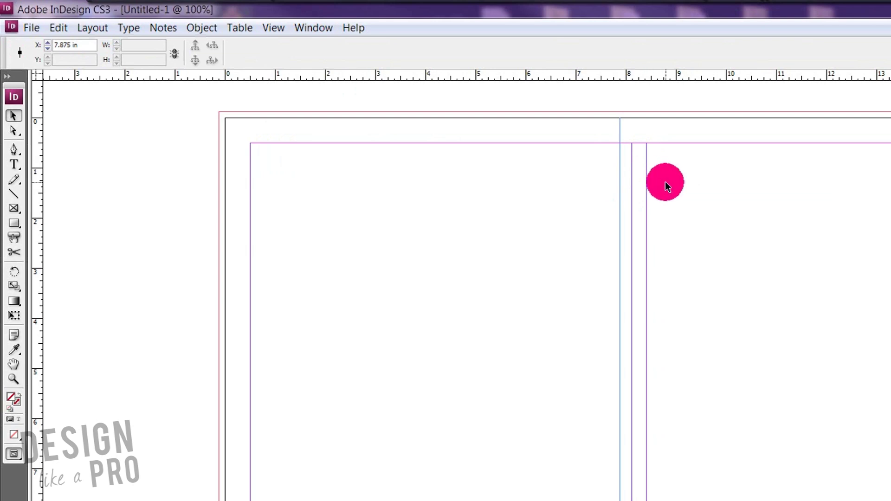
- Add a second vertical guide right of the gutter at X 8.625 in
left_click_drag(36, 153, 654, 176)
left_click(31, 45)
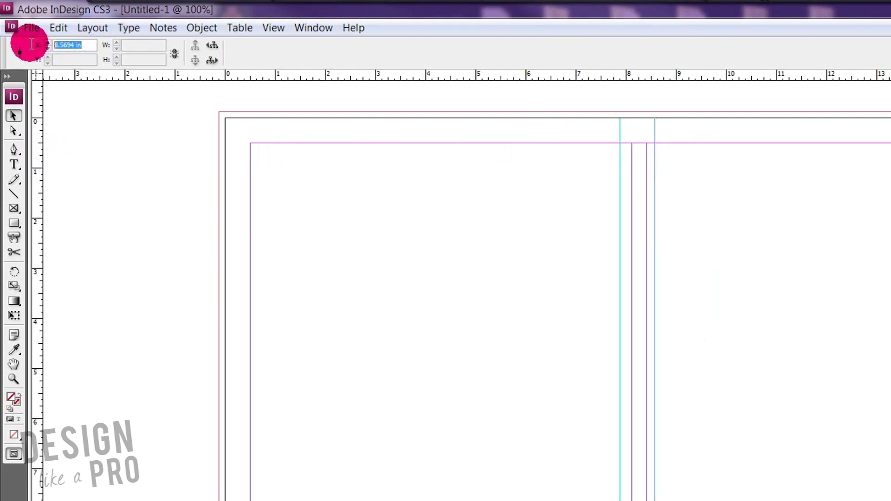
type("8.625")
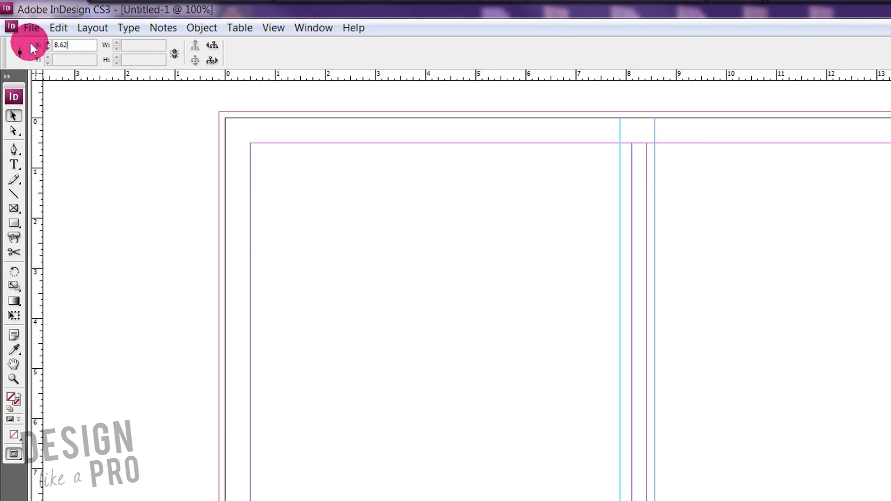
key("Return")
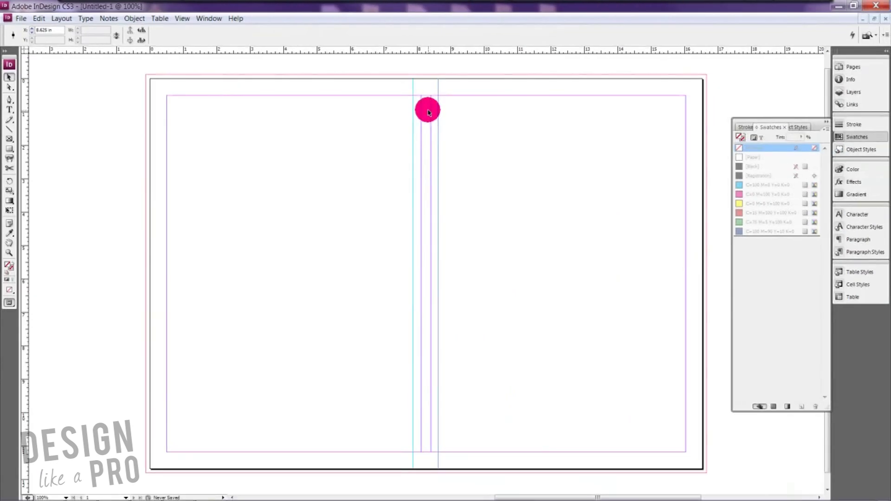
- Draw a magenta rectangle over the right page from the fold guide and duplicate it onto the left page
left_click(10, 149)
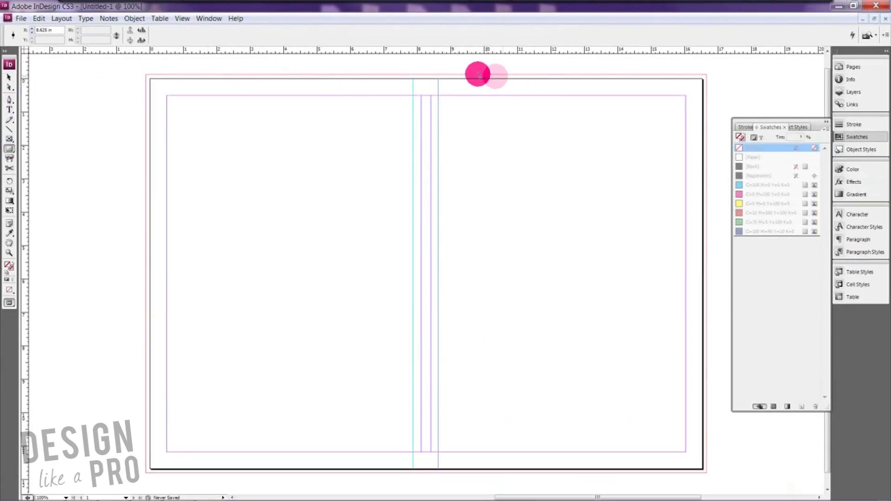
left_click_drag(440, 74, 706, 472)
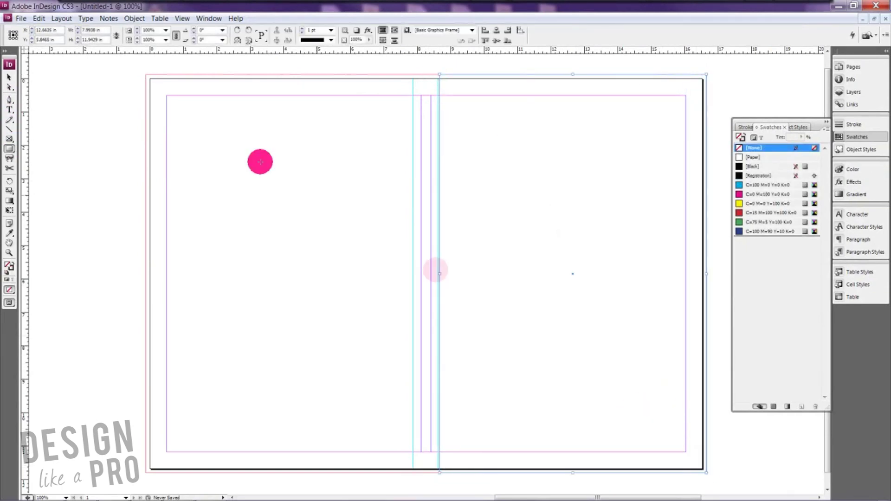
left_click(9, 77)
left_click_drag(436, 272, 437, 273)
left_click(740, 194)
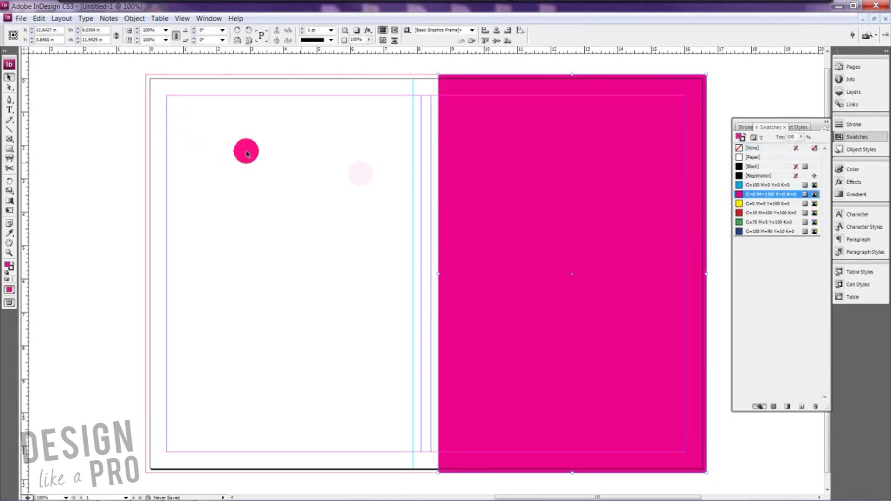
left_click_drag(543, 177, 253, 176)
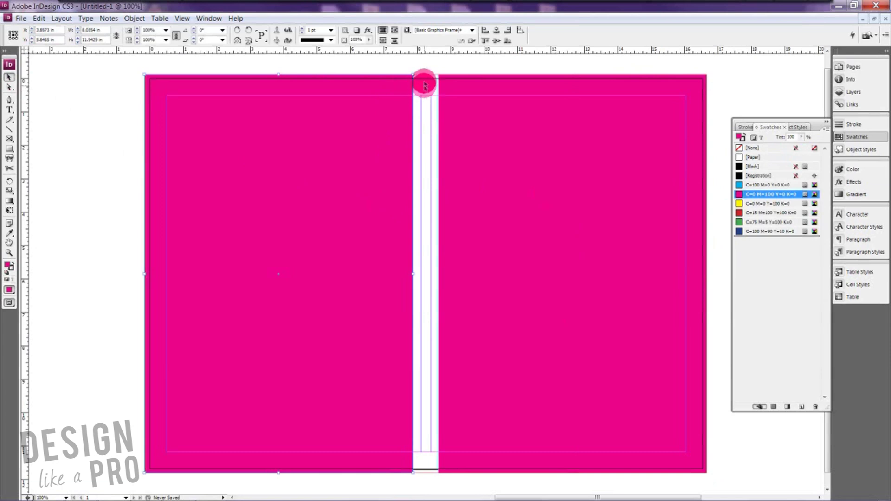
left_click(437, 139)
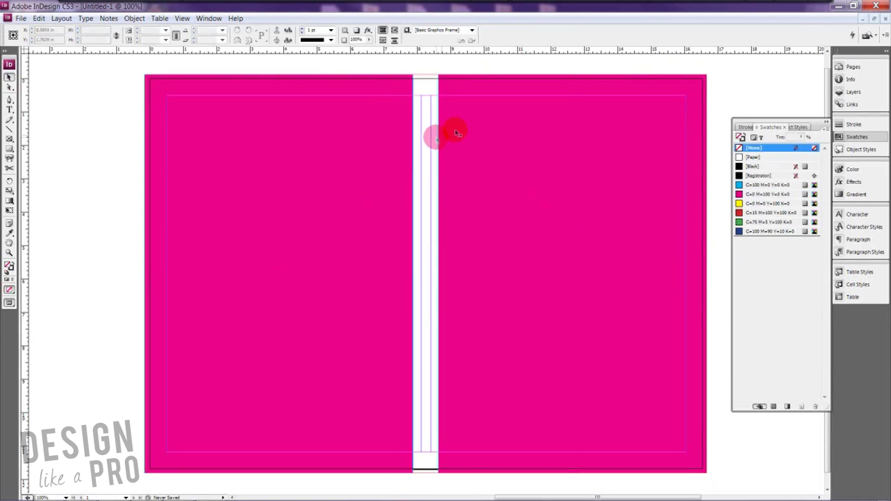